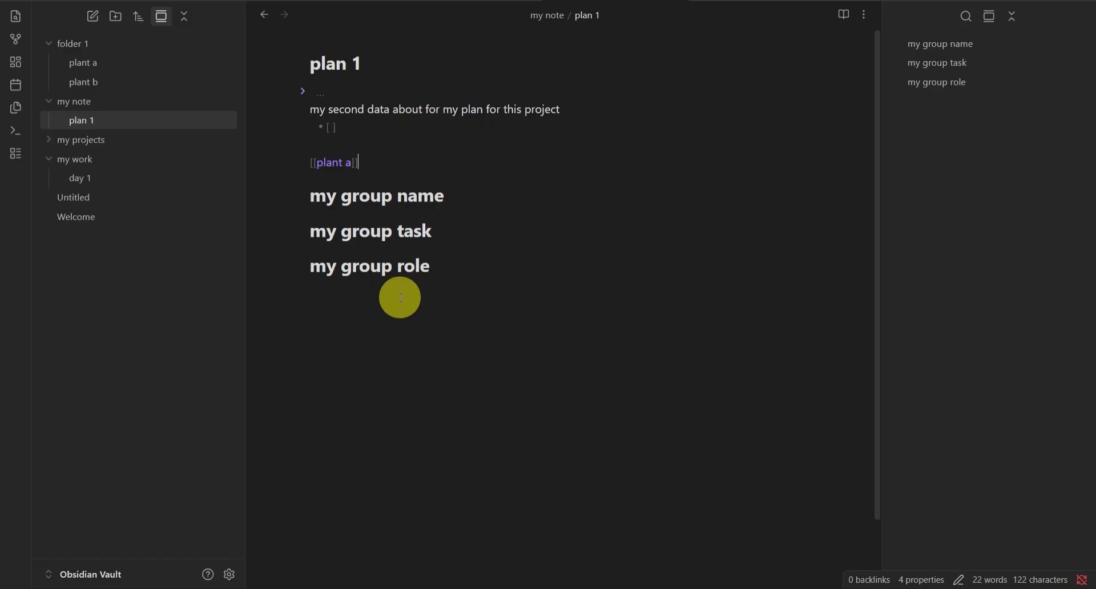
# Add a level-one heading "this outline" at the end of the plan 1 note, below the "my group role" heading
pyautogui.click(345, 317)
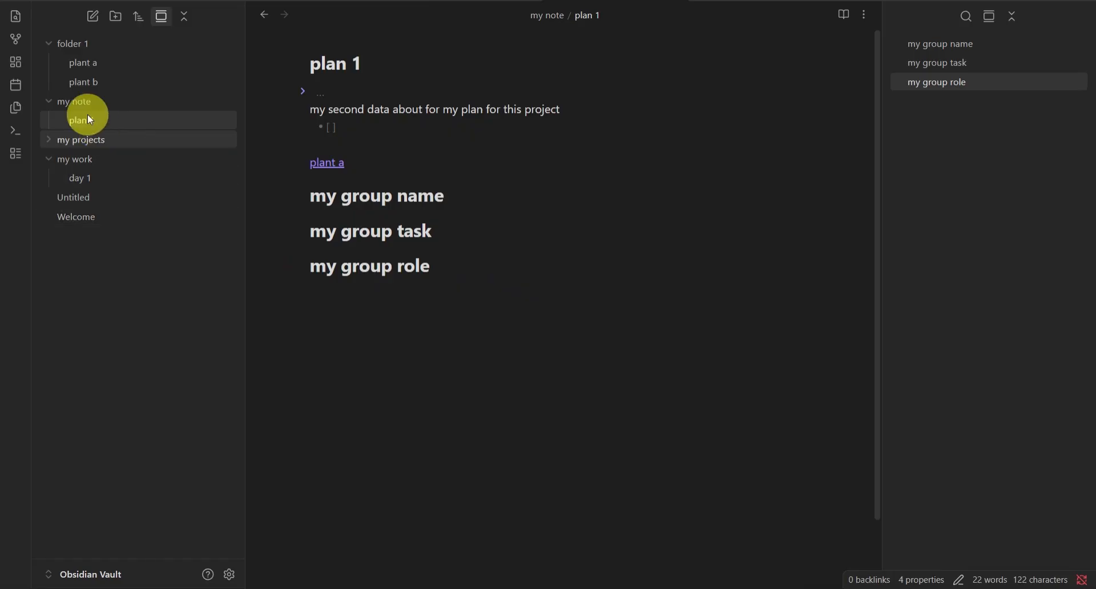
pyautogui.click(71, 83)
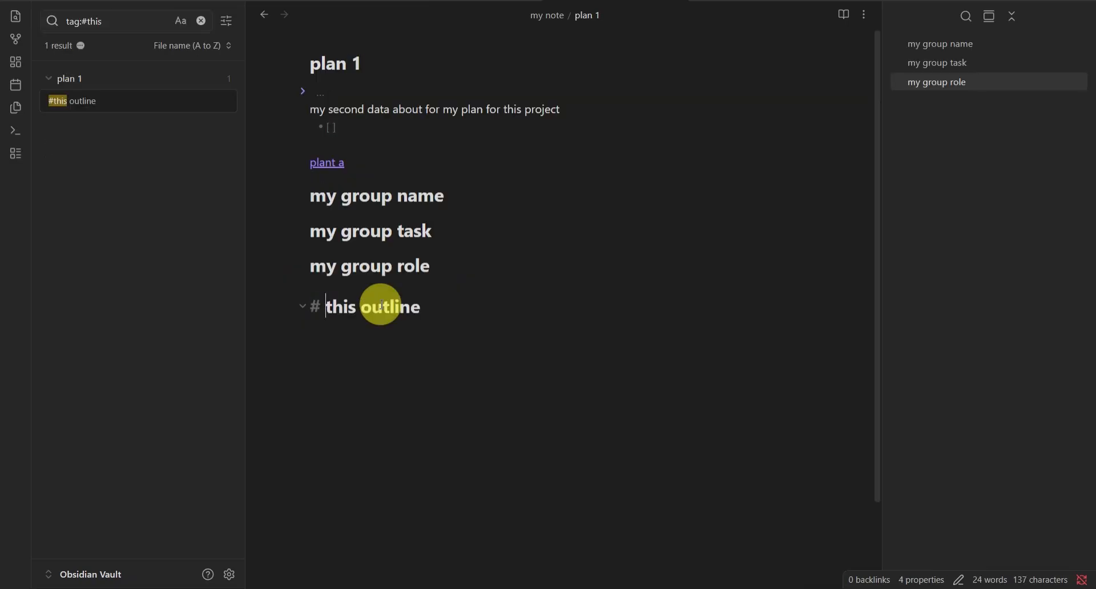
pyautogui.click(469, 307)
pyautogui.press('Return')
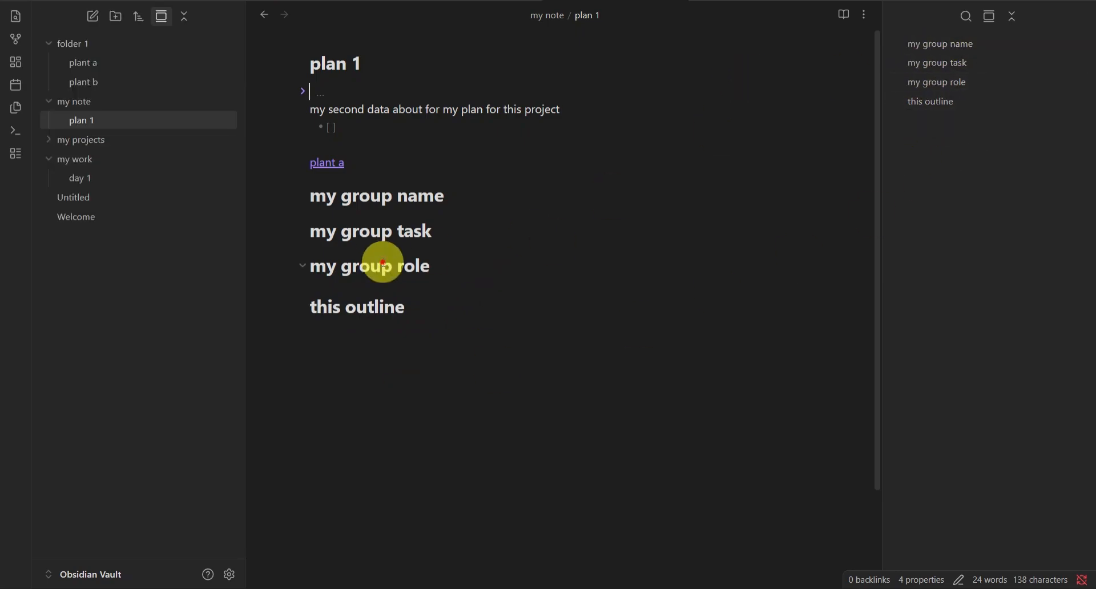
# Try adding a blank line after the "my group role" heading, and put the cursor at the end of "this outline"
pyautogui.click(384, 266)
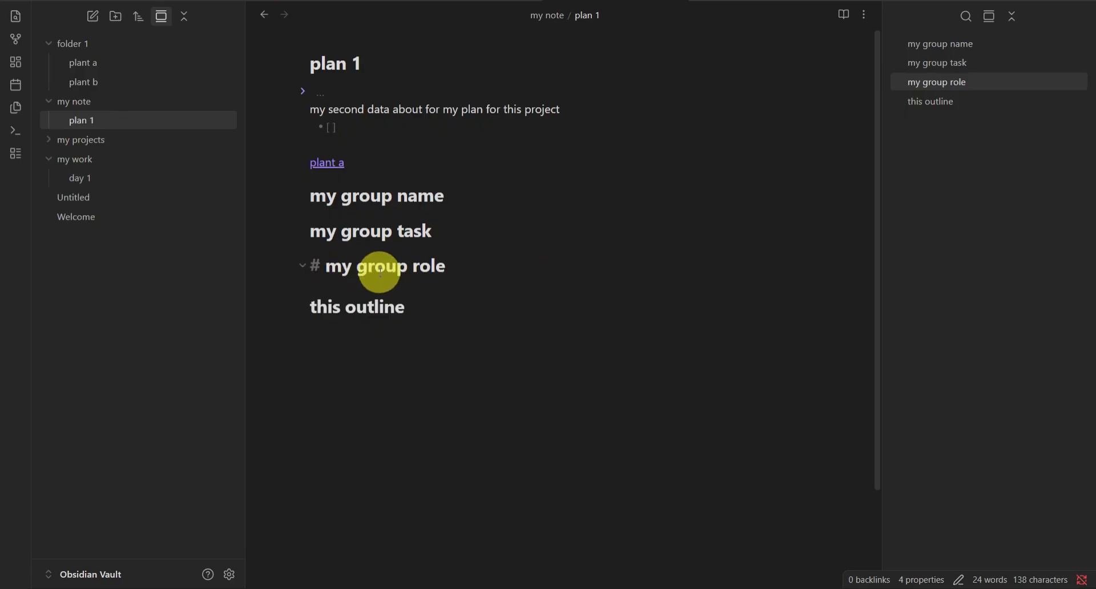
pyautogui.click(456, 275)
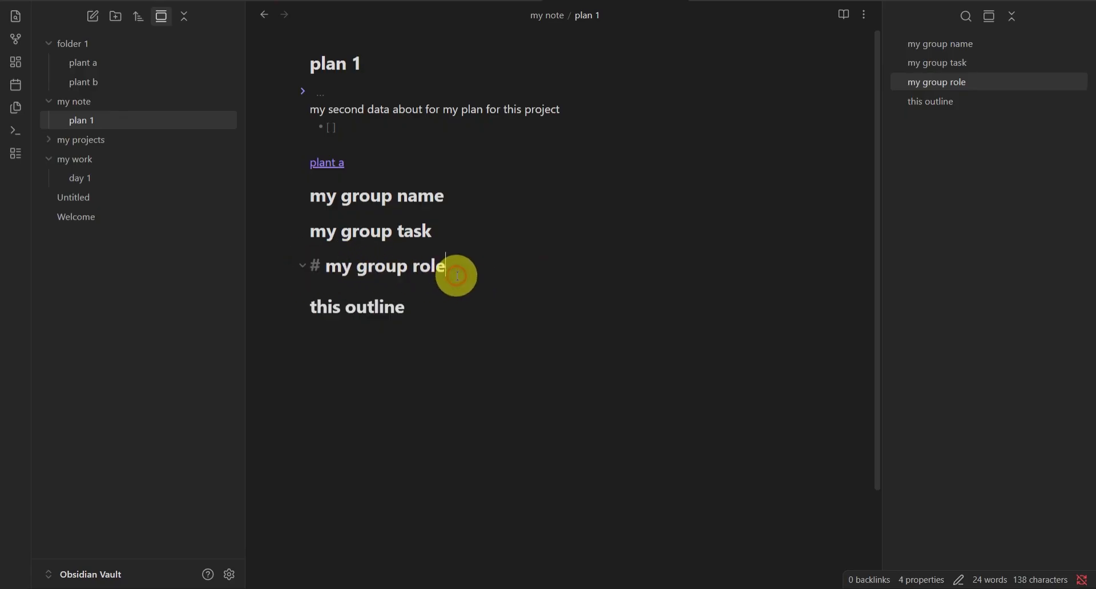
pyautogui.press('Return')
pyautogui.press('BackSpace')
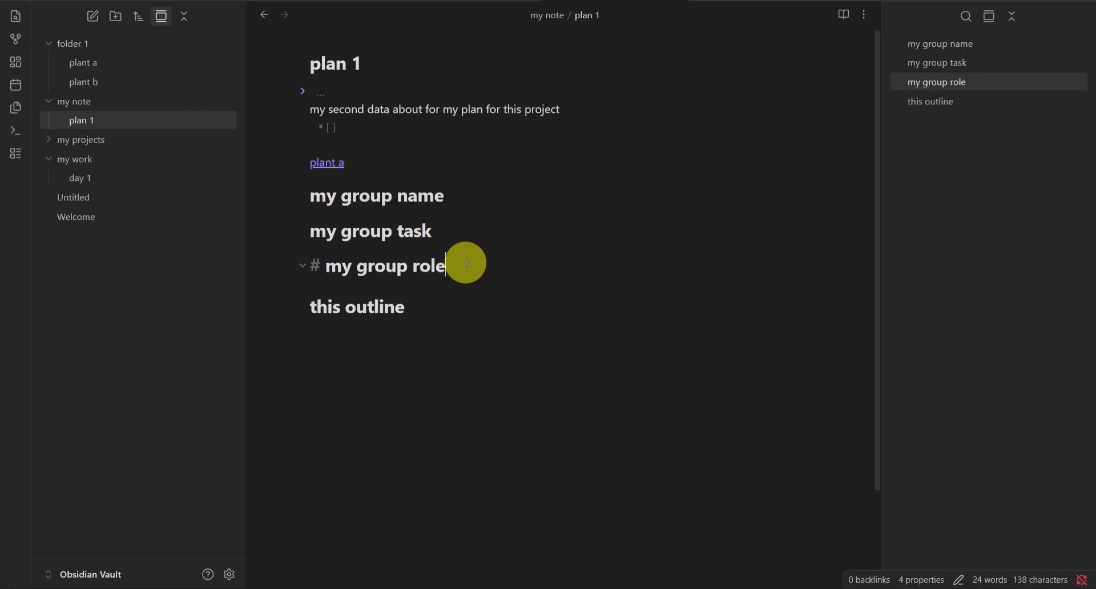
pyautogui.click(430, 309)
pyautogui.press('Return')
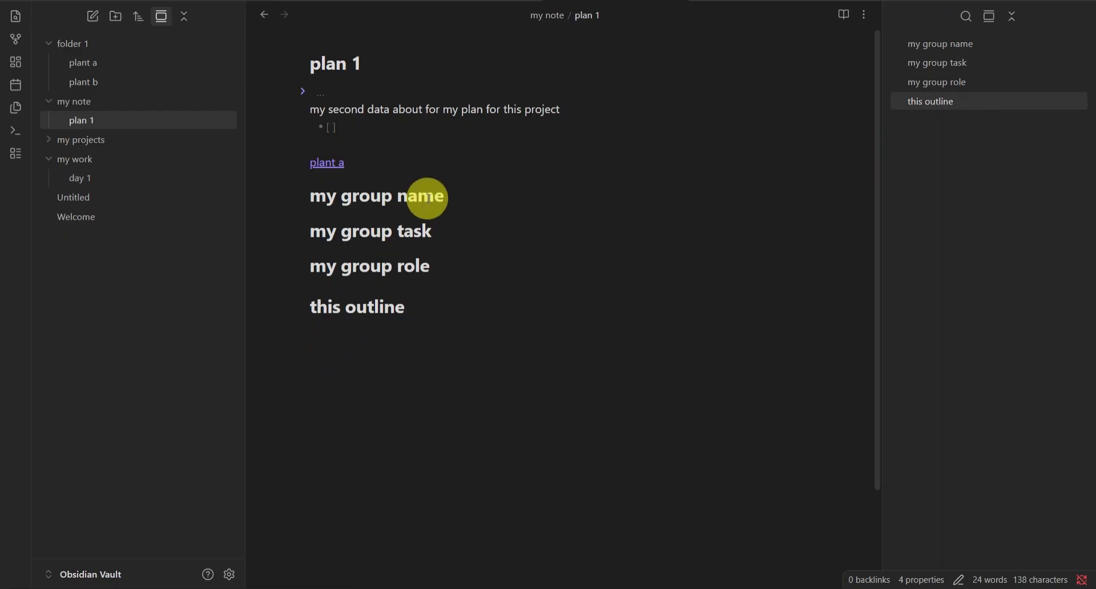
# Try converting the "my group name" heading into a task list item, and undo the conversion
pyautogui.click(448, 194)
pyautogui.rightClick(448, 197)
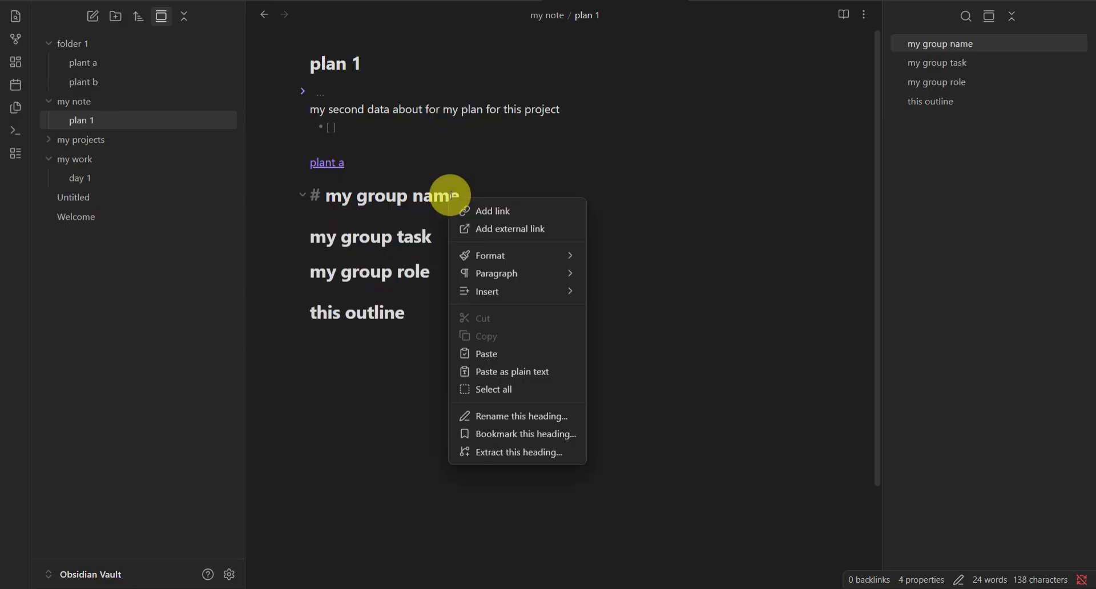
pyautogui.moveTo(521, 273)
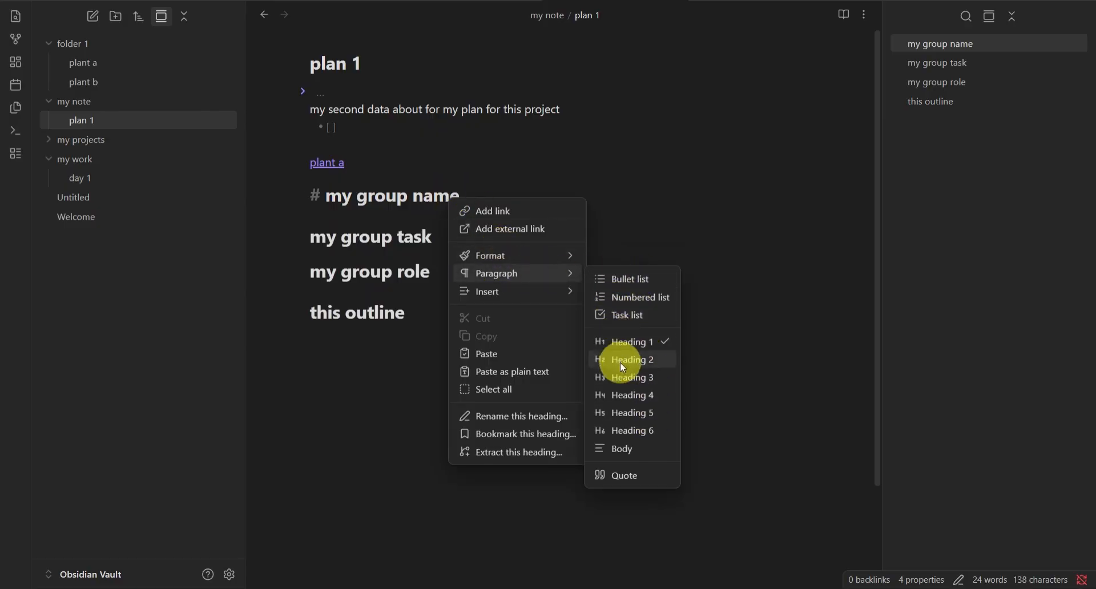
pyautogui.click(603, 316)
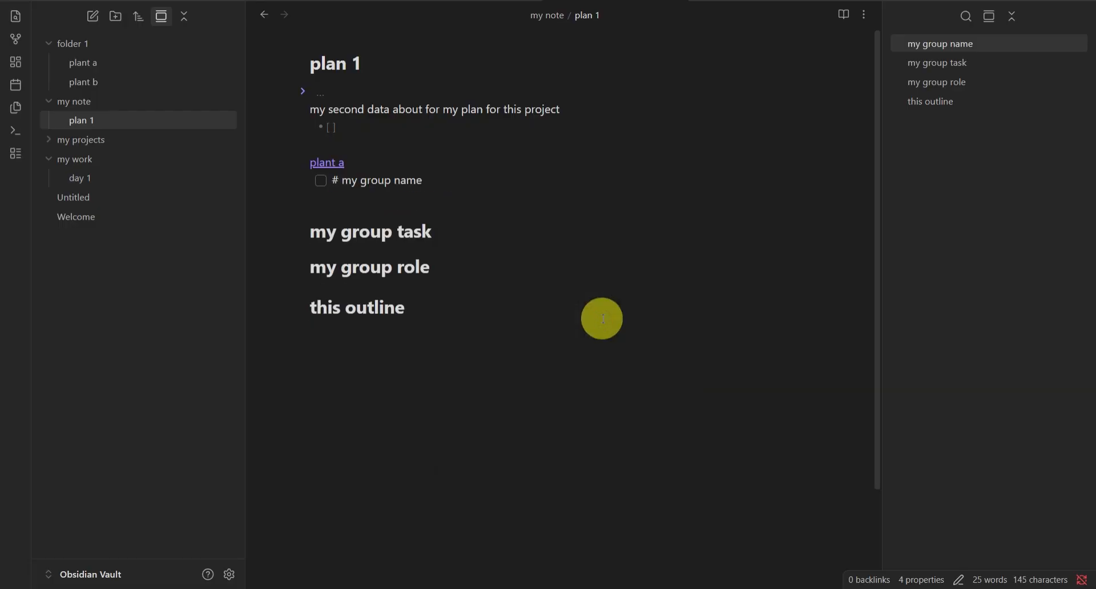
pyautogui.hotkey('ctrl', 'z')
# Add three more blank lines below the "my group name" heading to make room for content
pyautogui.click(393, 210)
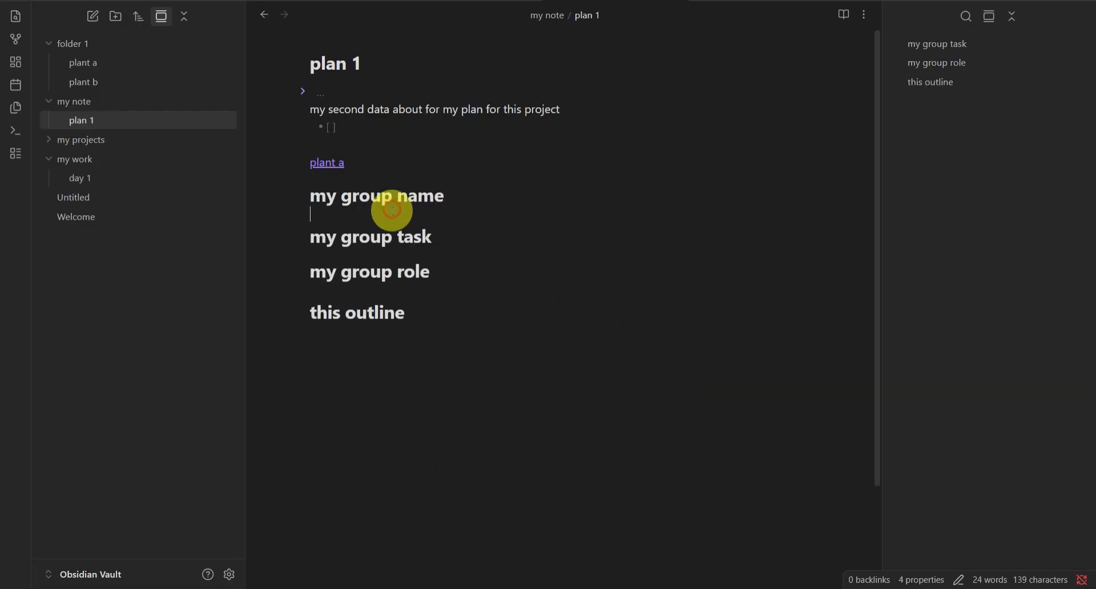
pyautogui.press('Return')
pyautogui.press('Return')
pyautogui.press('Return')
pyautogui.click(345, 220)
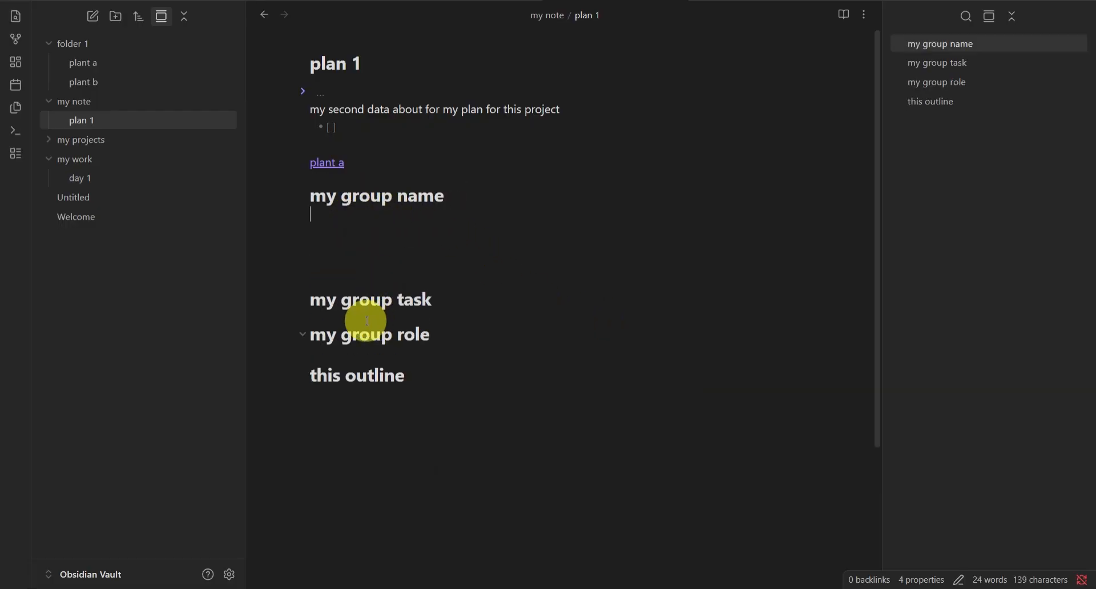
# Use the outline to jump between the note's headings, including "my group name" and "this outline"
pyautogui.click(335, 330)
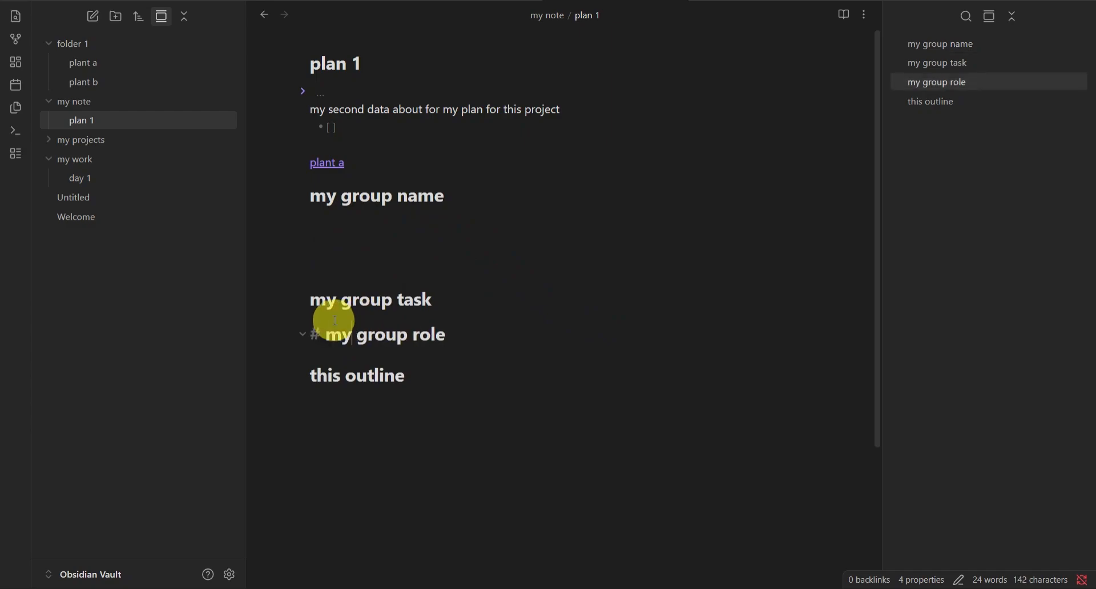
pyautogui.click(308, 405)
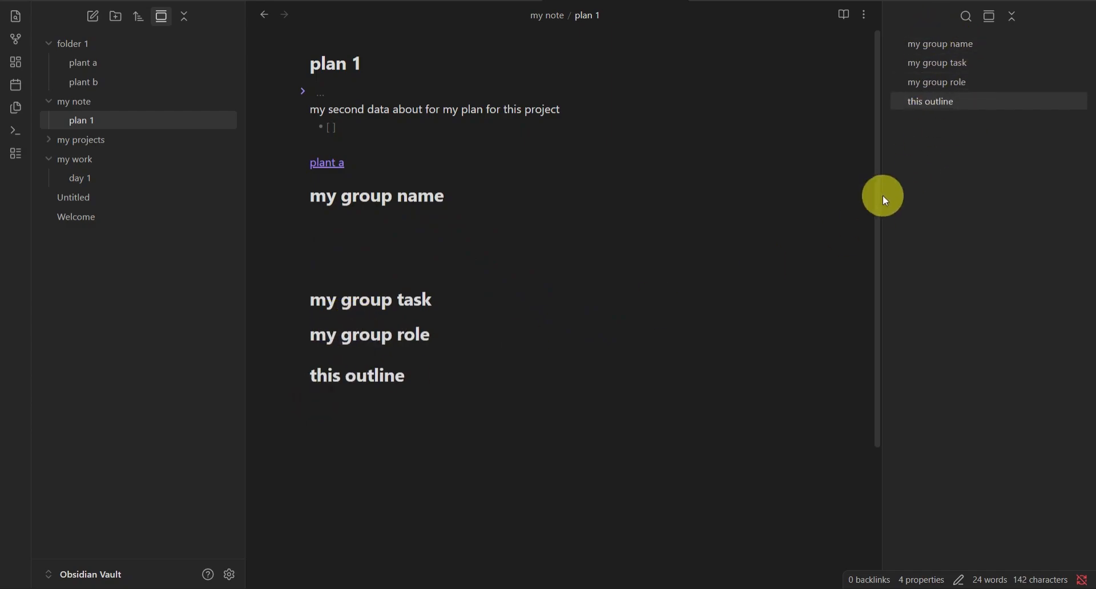
pyautogui.click(929, 64)
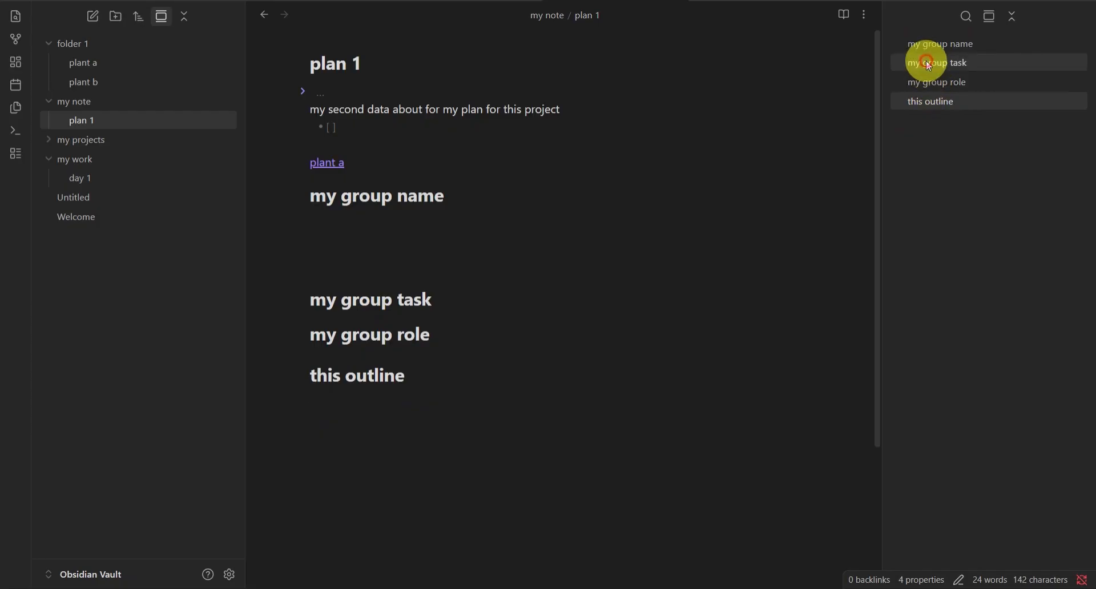
pyautogui.click(932, 45)
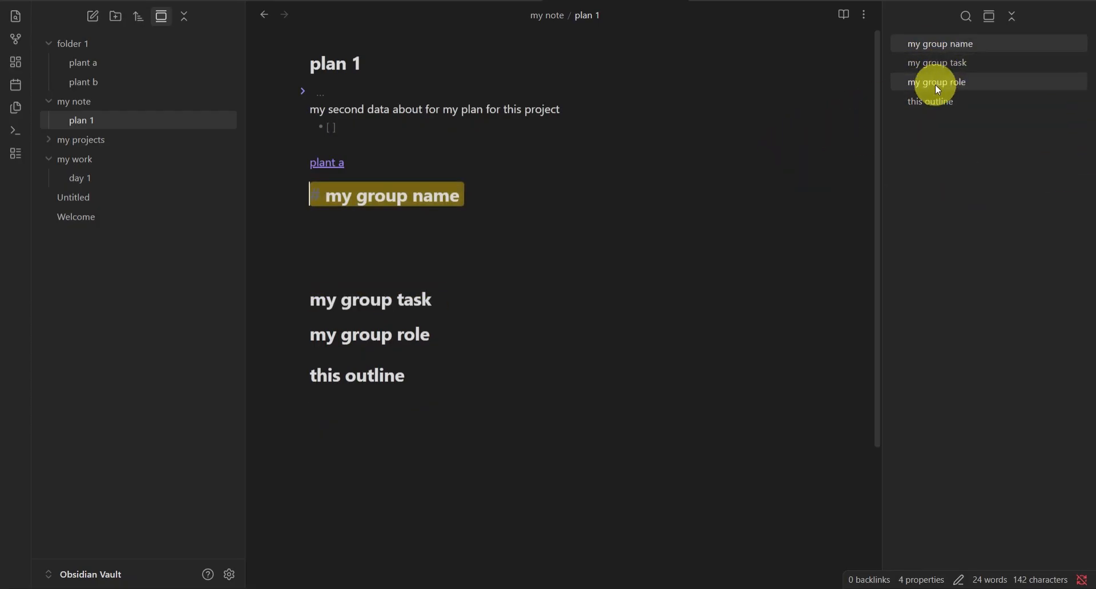
pyautogui.click(919, 100)
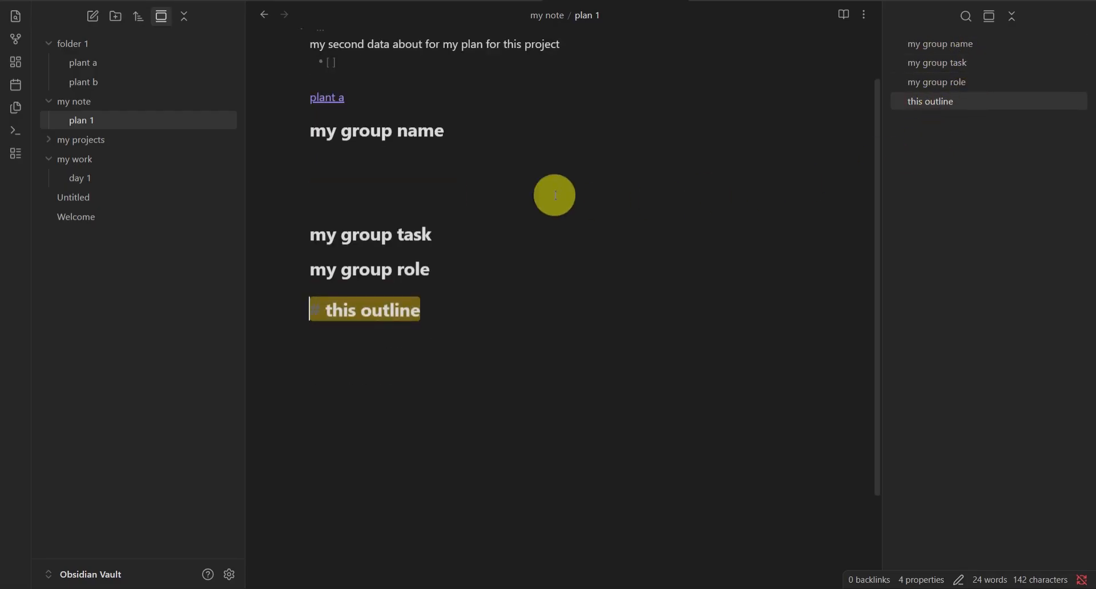
pyautogui.click(353, 337)
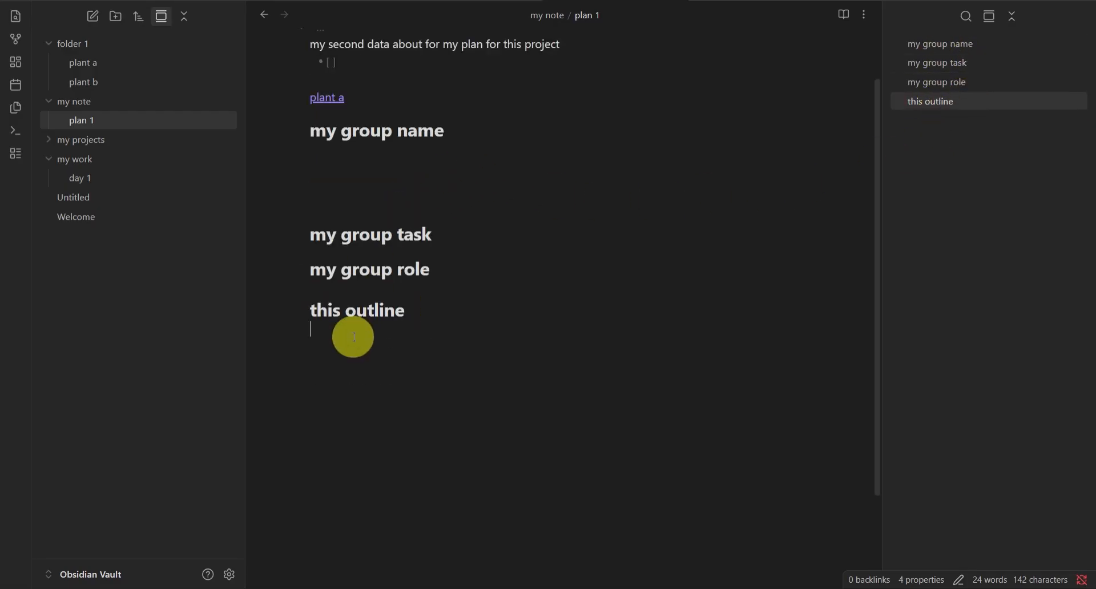
pyautogui.click(971, 44)
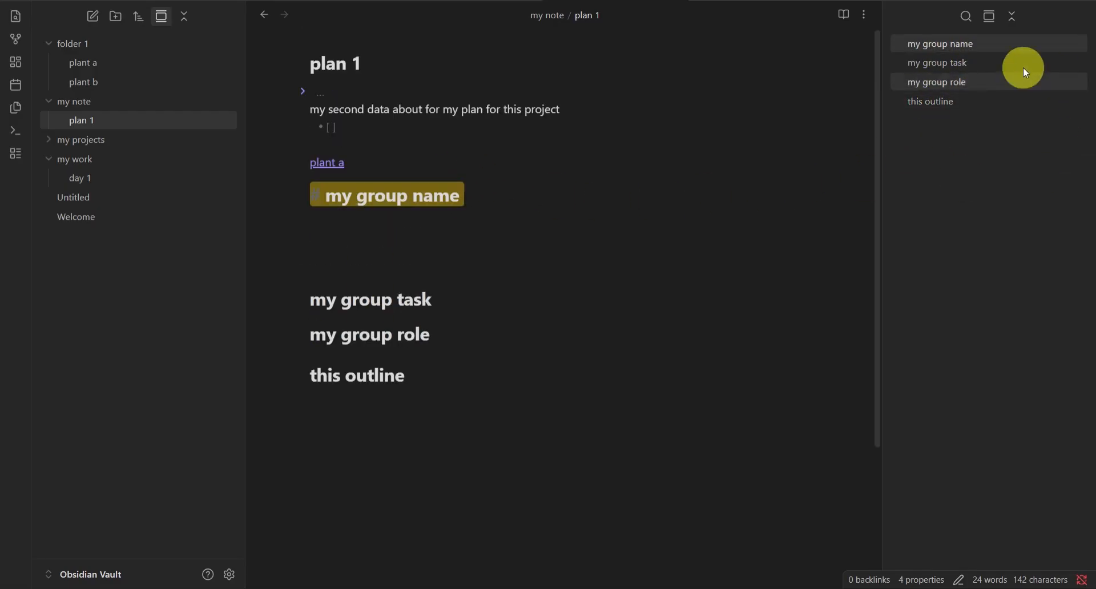
pyautogui.click(918, 101)
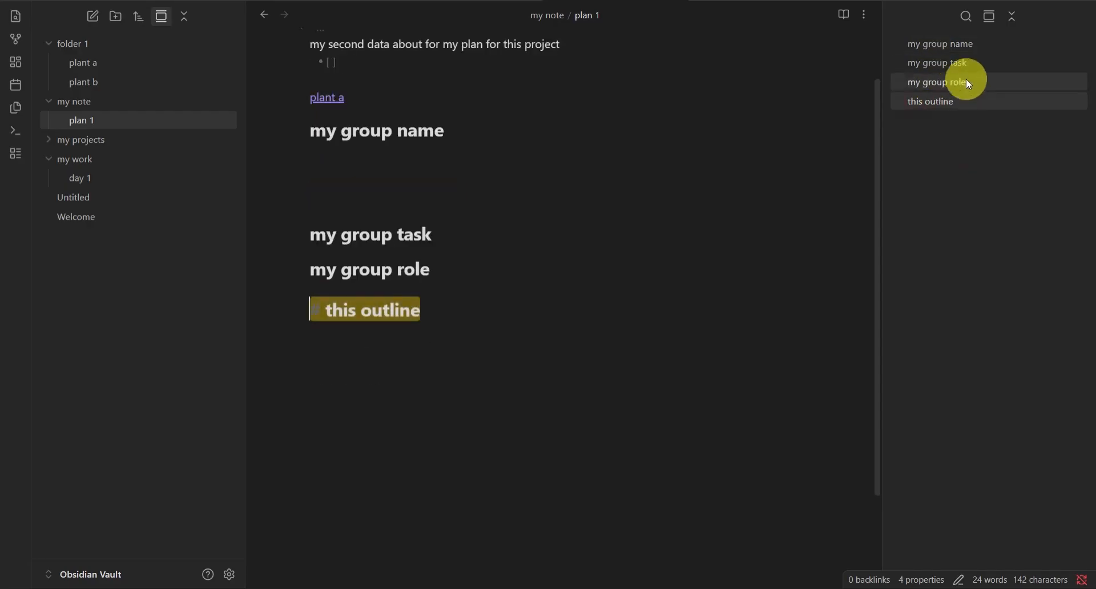
pyautogui.click(354, 337)
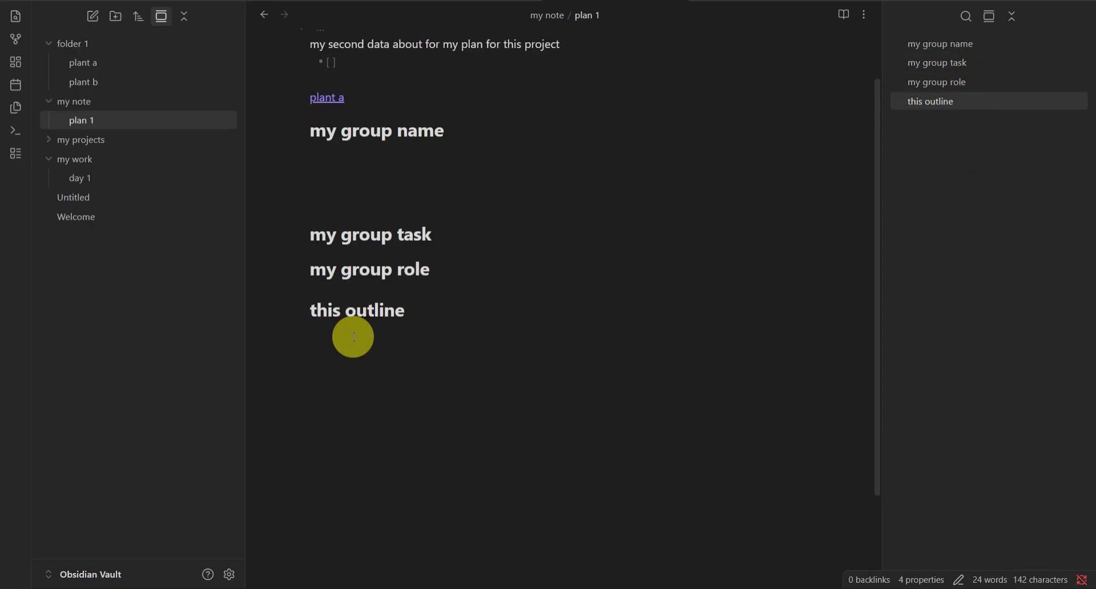
# Add blank lines below the "my group task" and "my group role" headings to separate the sections
pyautogui.scroll(-2, 354, 337)
pyautogui.scroll(3, 352, 337)
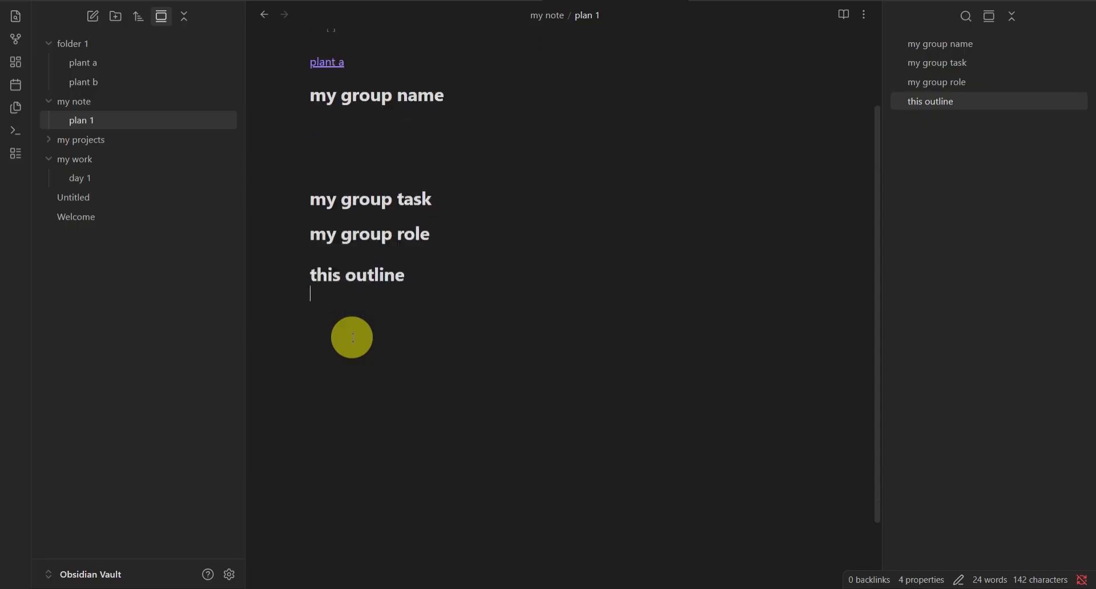
pyautogui.click(351, 330)
pyautogui.click(440, 302)
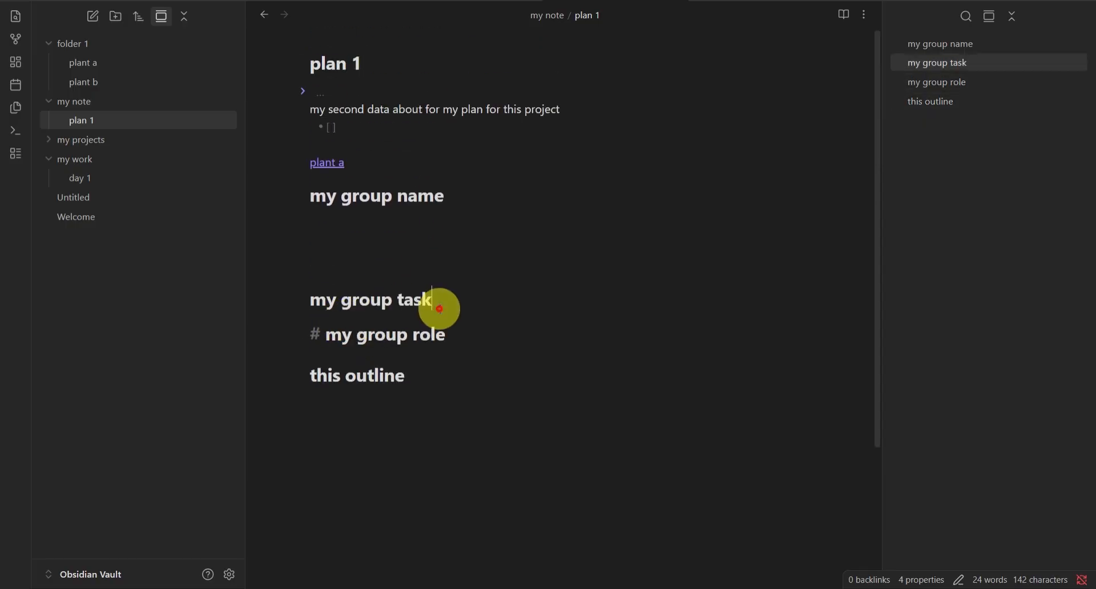
pyautogui.press('Return')
pyautogui.press('Return')
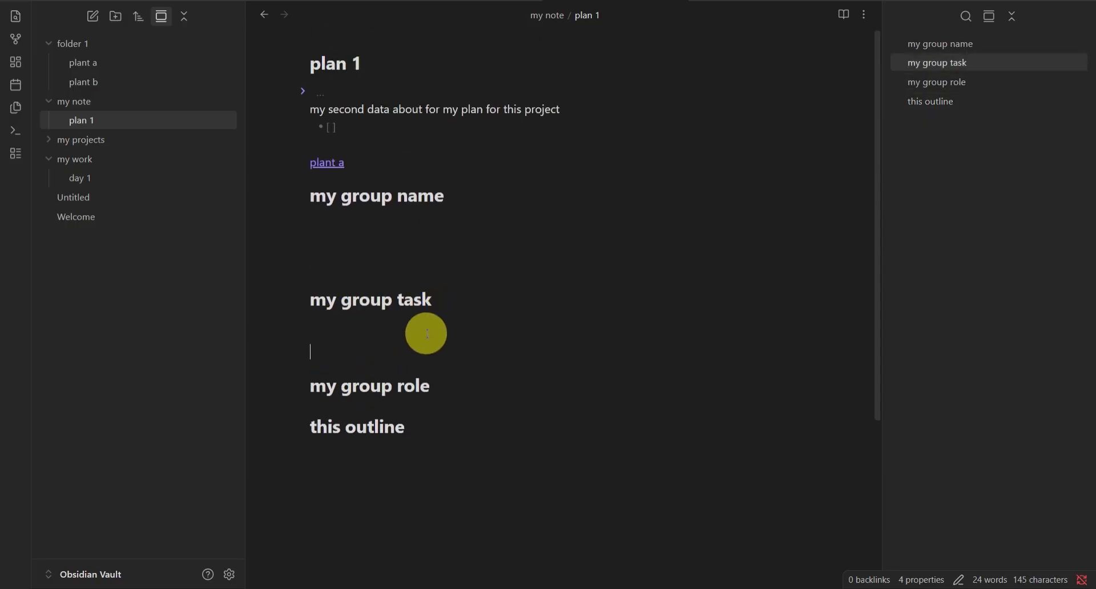
pyautogui.click(440, 389)
pyautogui.press('Return')
pyautogui.press('Return')
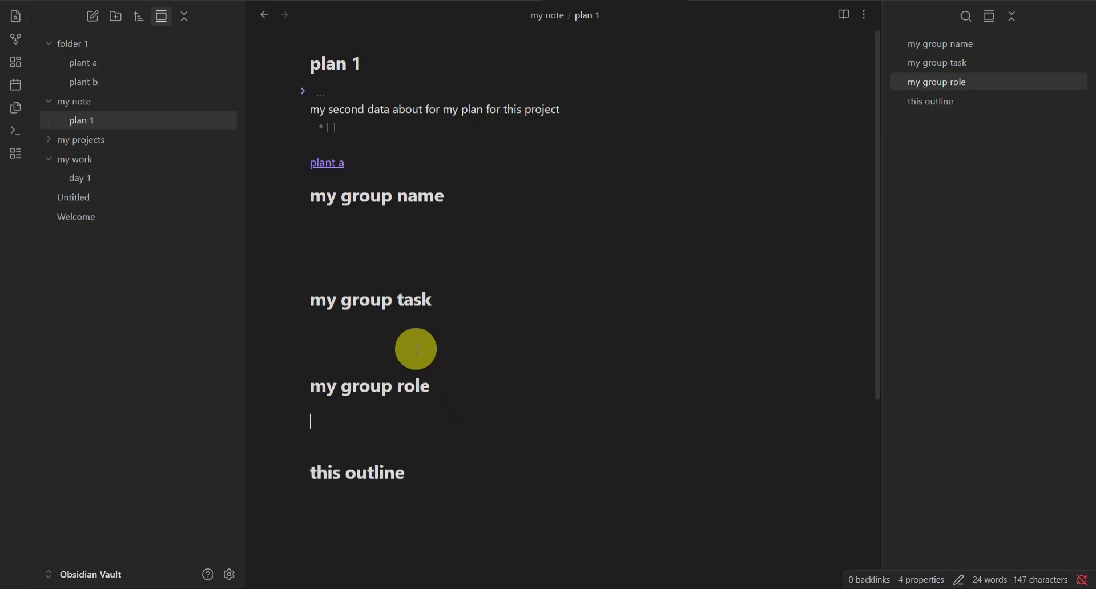
# Insert a table under the "my group name" heading and remove one blank line below it
pyautogui.click(330, 217)
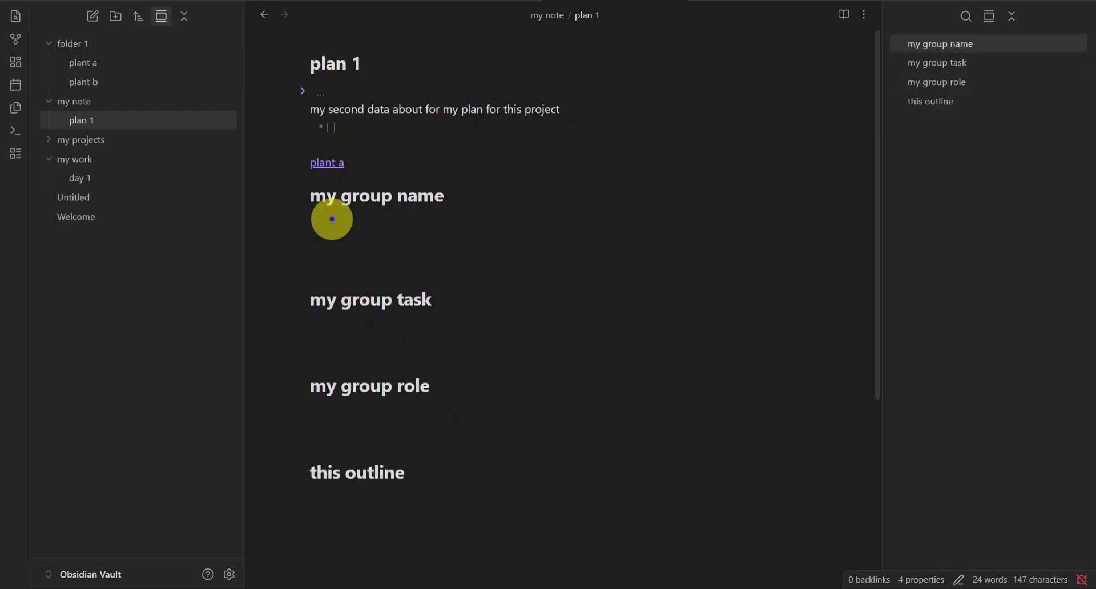
pyautogui.rightClick(333, 220)
pyautogui.moveTo(416, 314)
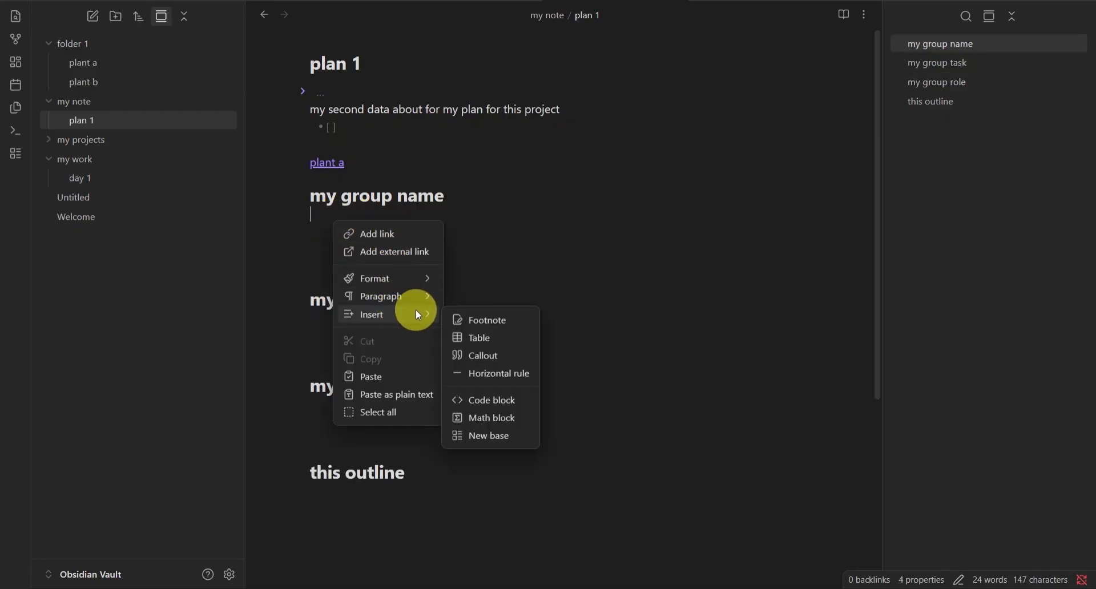
pyautogui.click(480, 338)
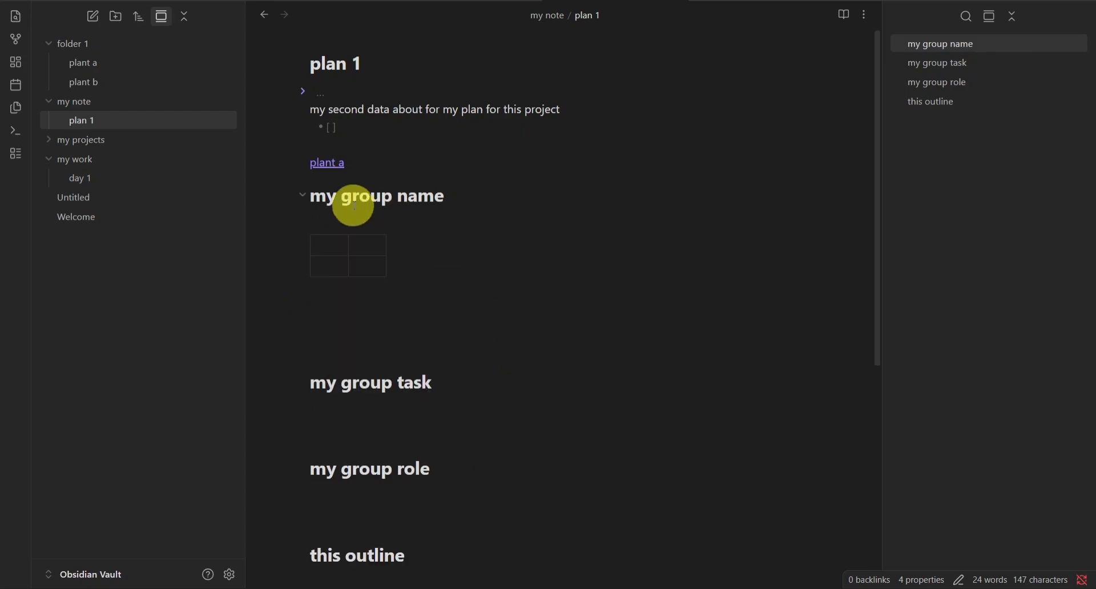
pyautogui.click(393, 285)
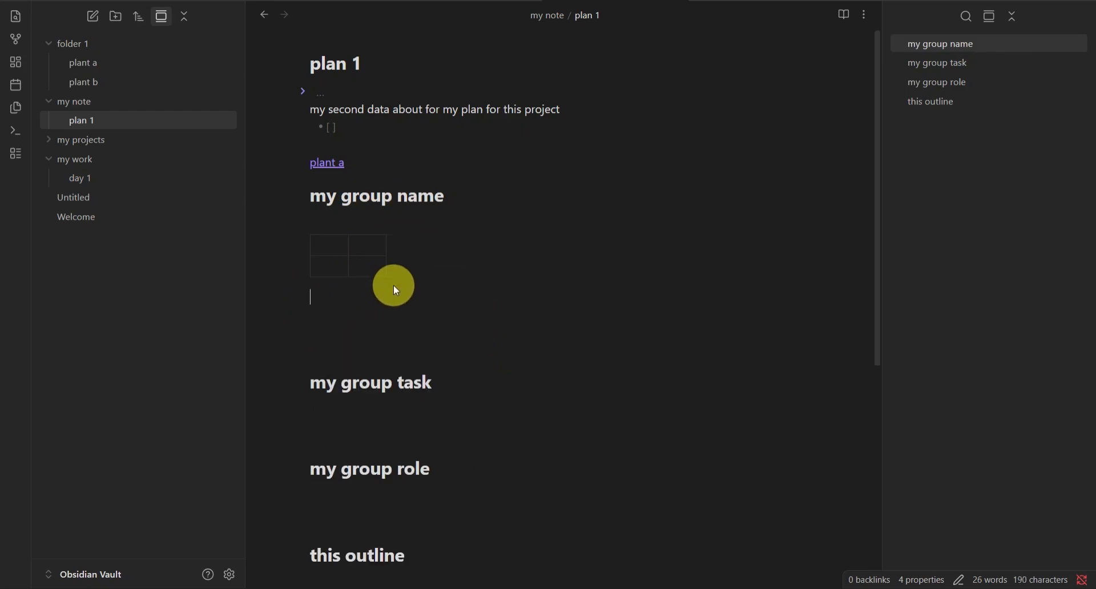
pyautogui.click(316, 337)
pyautogui.press('BackSpace')
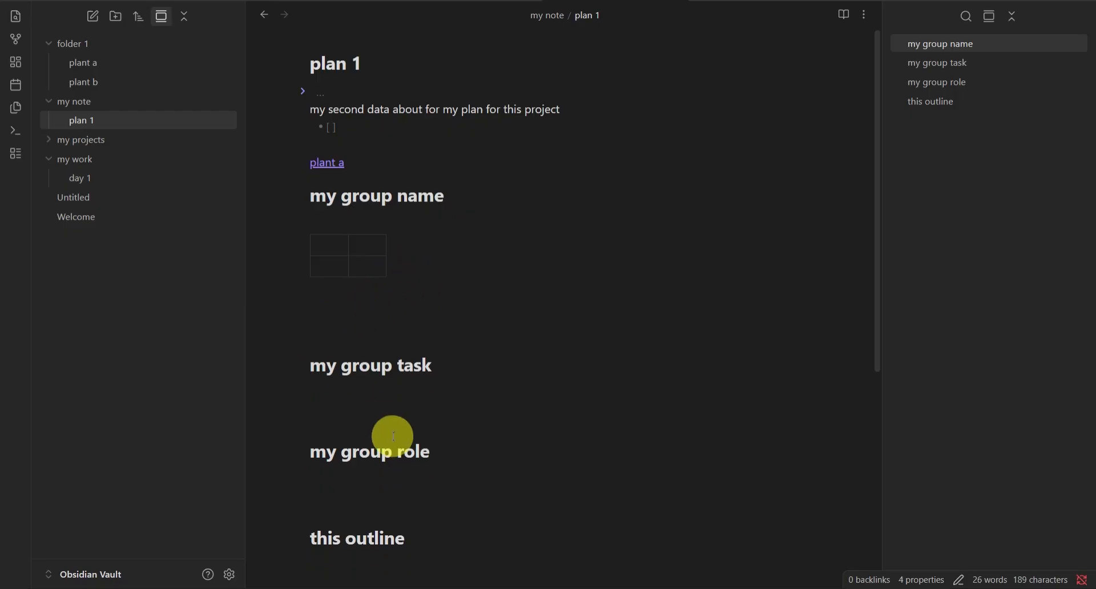
# With the cursor under "this outline", search the commands for "out" and run "Outline: Show outline"
pyautogui.scroll(-5, 391, 440)
pyautogui.click(313, 222)
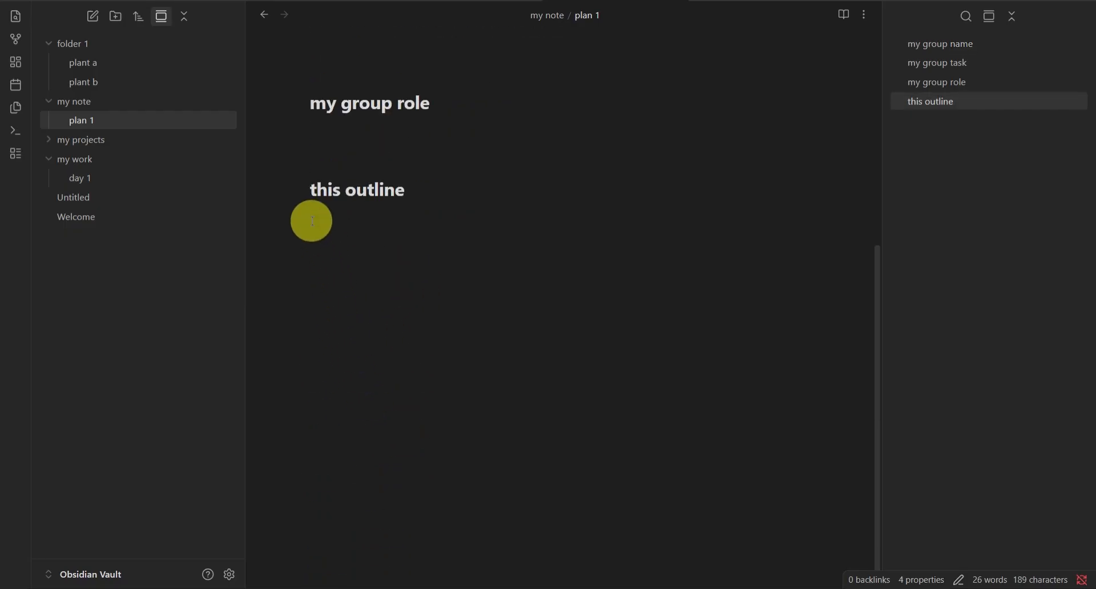
pyautogui.hotkey('ctrl', 'p')
pyautogui.write('o')
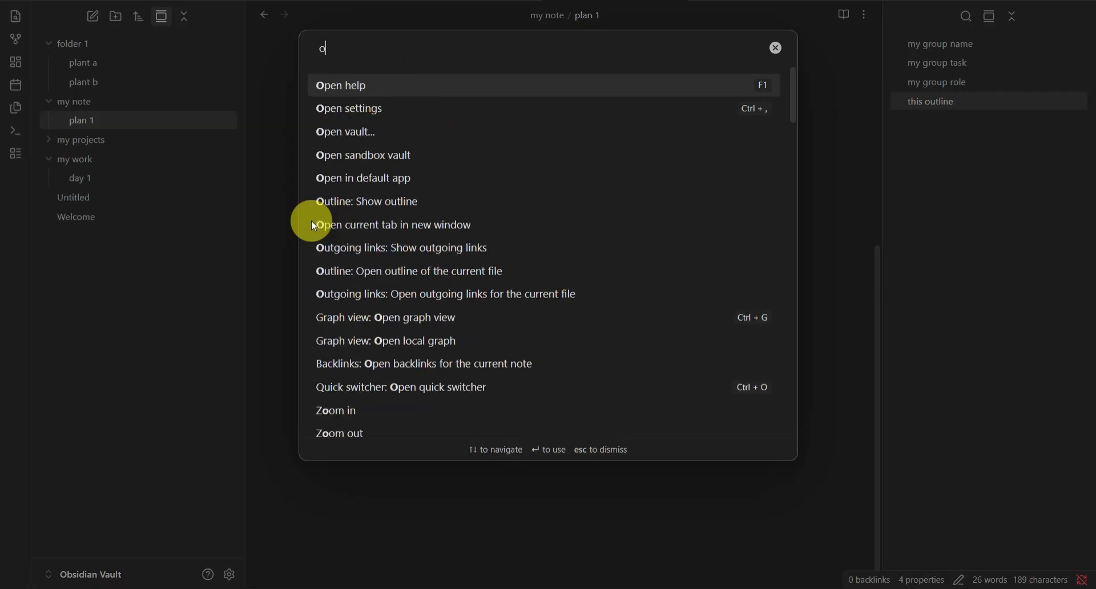
pyautogui.write('ut')
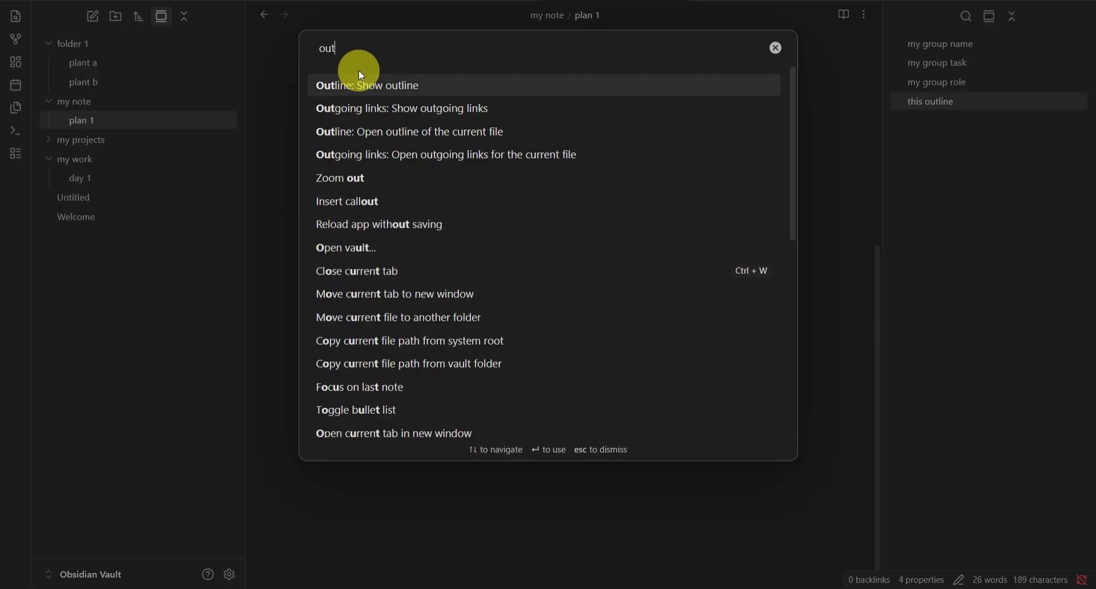
pyautogui.click(378, 86)
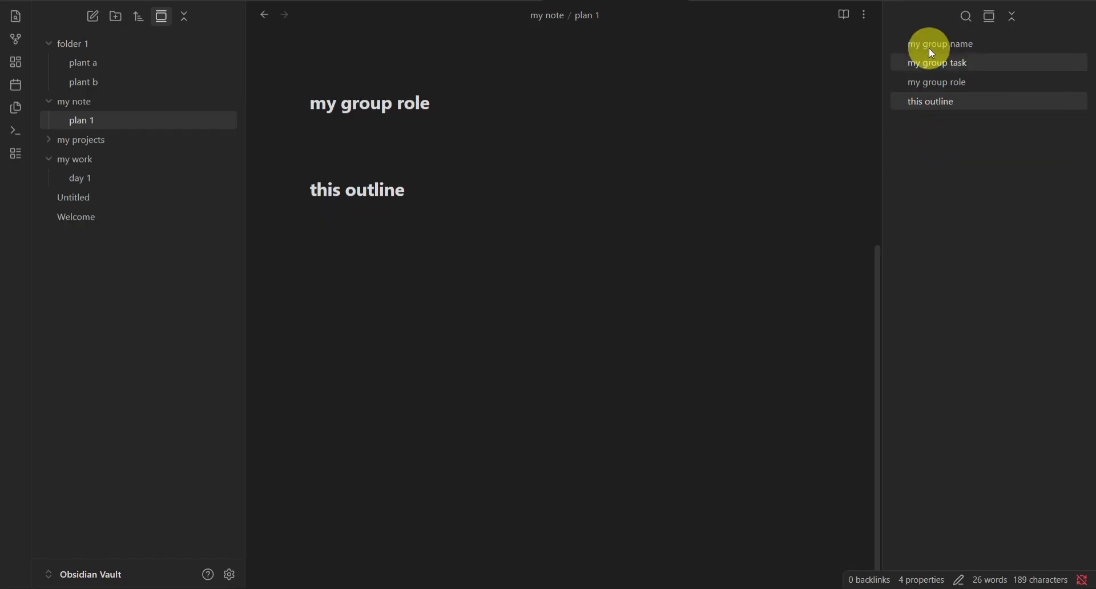
pyautogui.hotkey('ctrl', 'z')
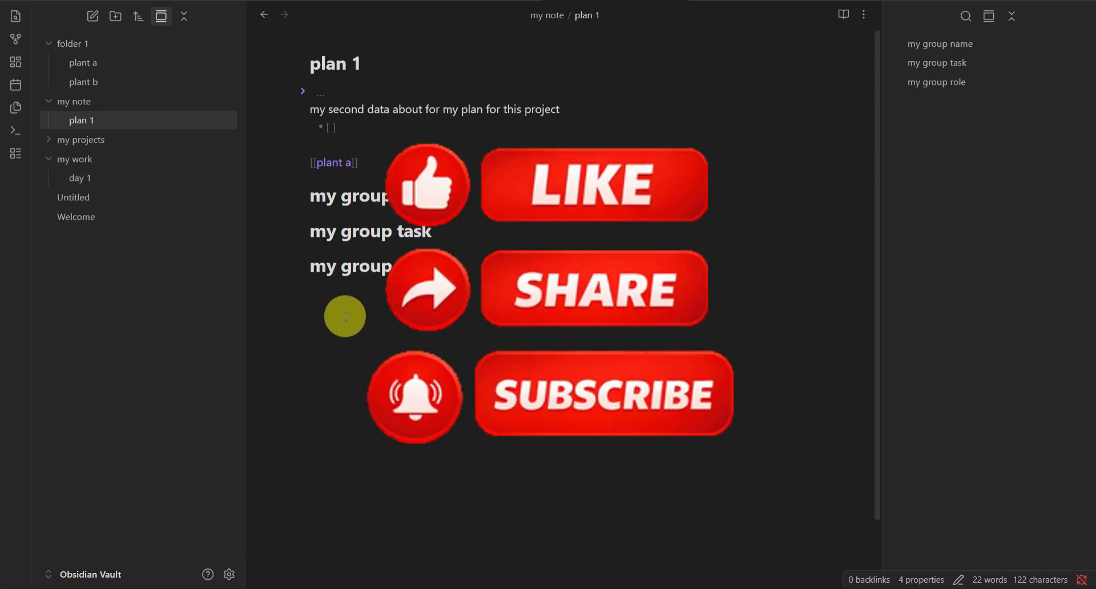
pyautogui.click(345, 317)
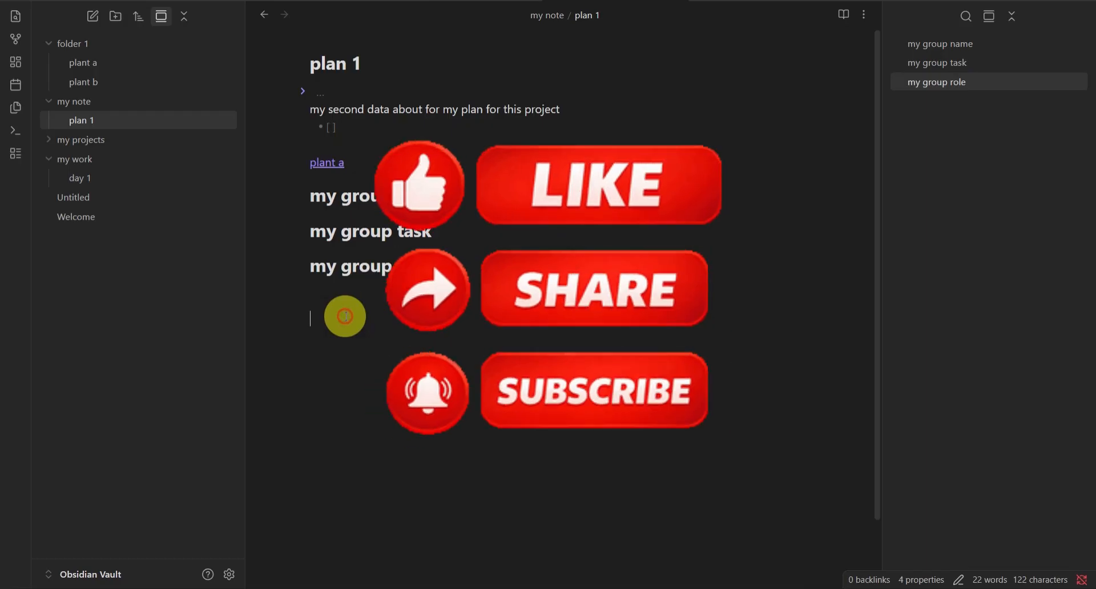